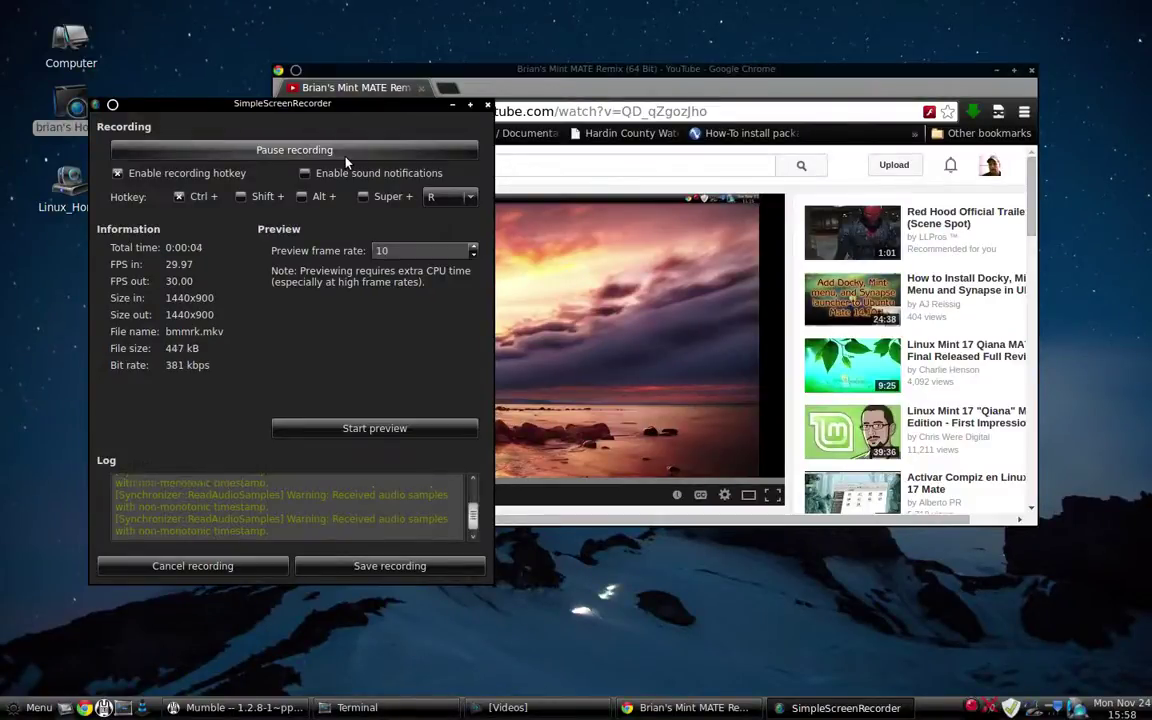
Minimize SimpleScreenRecorder and drag the Chrome YouTube window around to show the wobbly-windows effect
{"action": "left_click", "coordinate": [455, 106]}
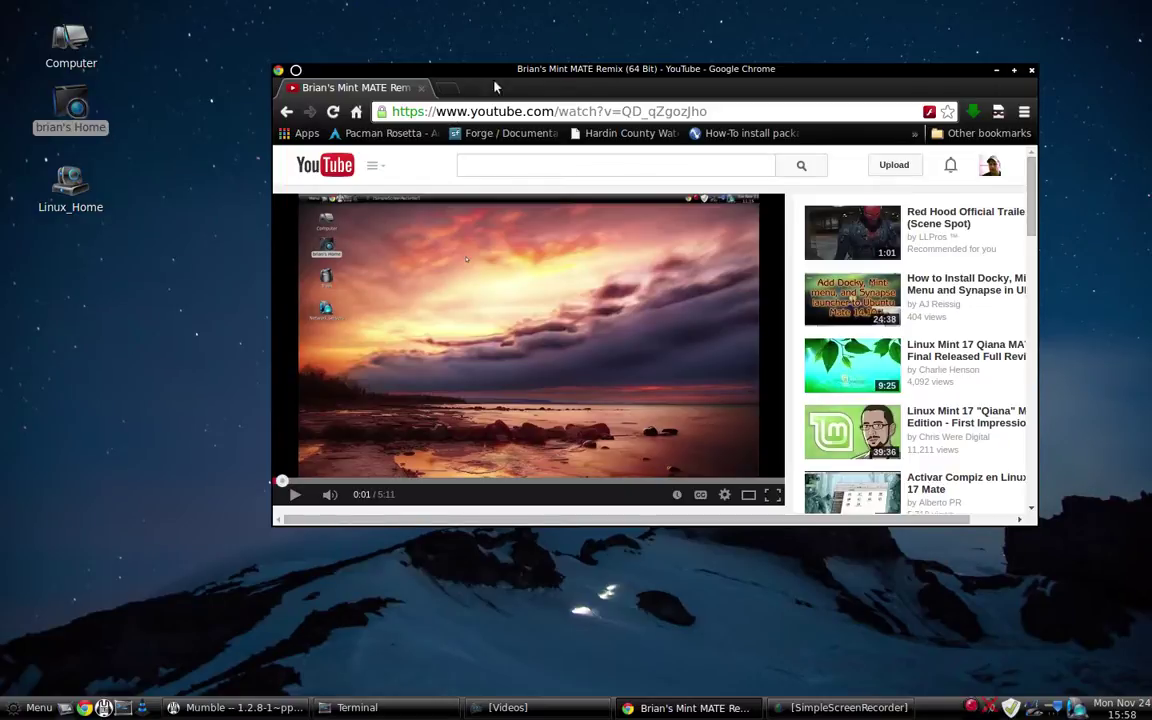
{"action": "mouse_move", "coordinate": [638, 76]}
{"action": "left_mouse_down"}
{"action": "mouse_move", "coordinate": [600, 97]}
{"action": "mouse_move", "coordinate": [605, 88]}
{"action": "left_mouse_up"}
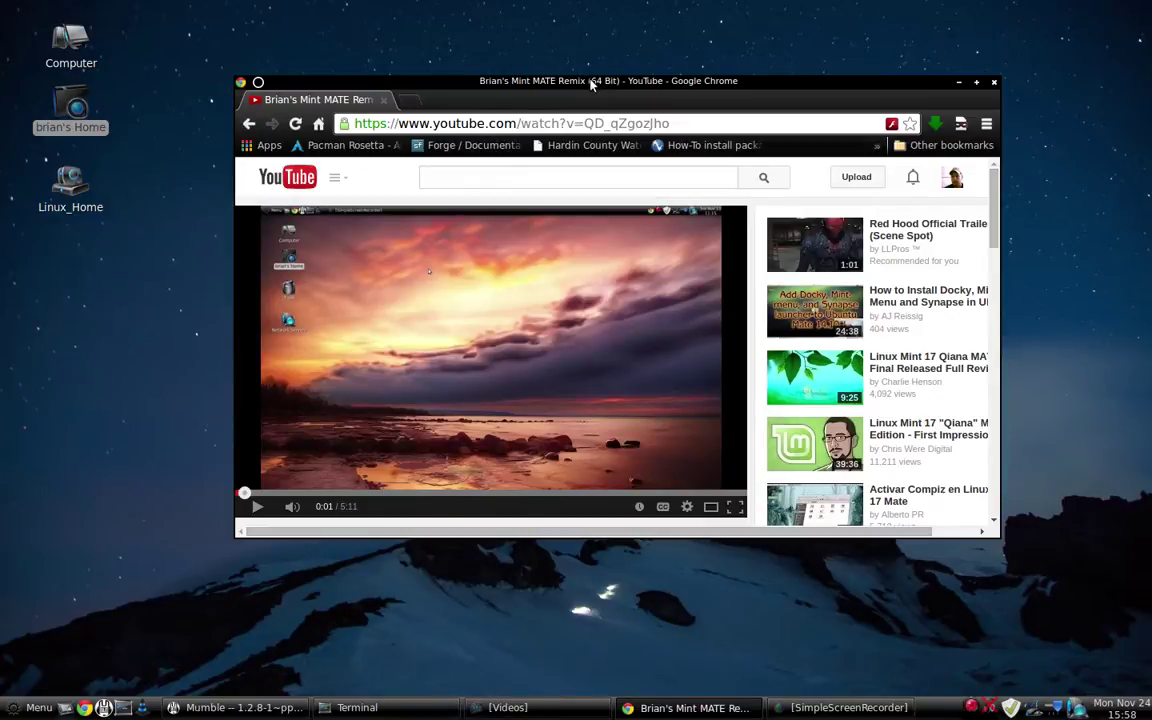
{"action": "mouse_move", "coordinate": [590, 85]}
{"action": "left_mouse_down"}
{"action": "mouse_move", "coordinate": [669, 103]}
{"action": "mouse_move", "coordinate": [577, 95]}
{"action": "mouse_move", "coordinate": [633, 108]}
{"action": "left_mouse_up"}
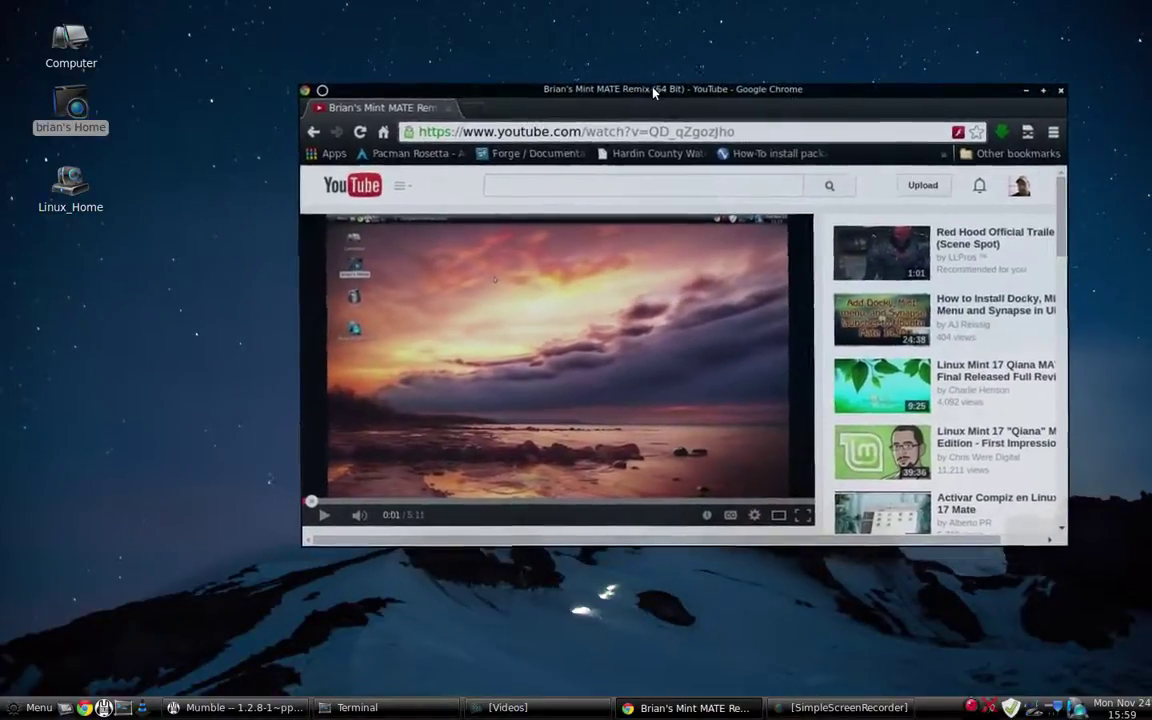
{"action": "left_click_drag", "start_coordinate": [633, 108], "coordinate": [596, 94]}
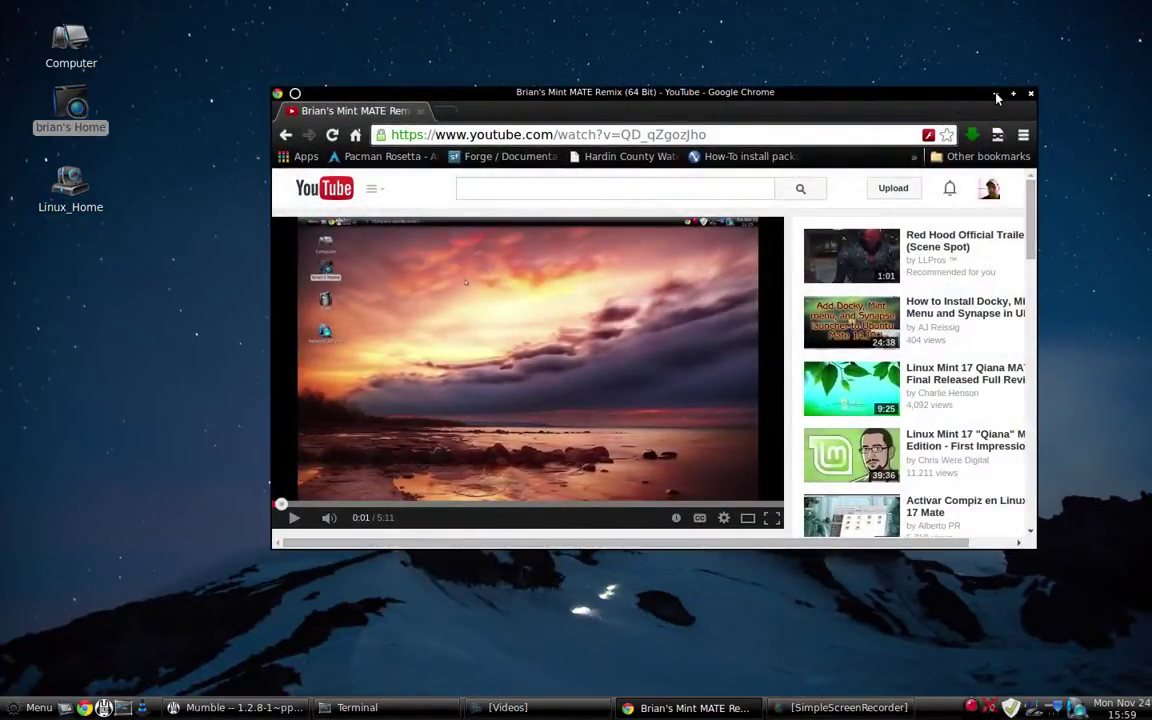
{"action": "left_click", "coordinate": [996, 95]}
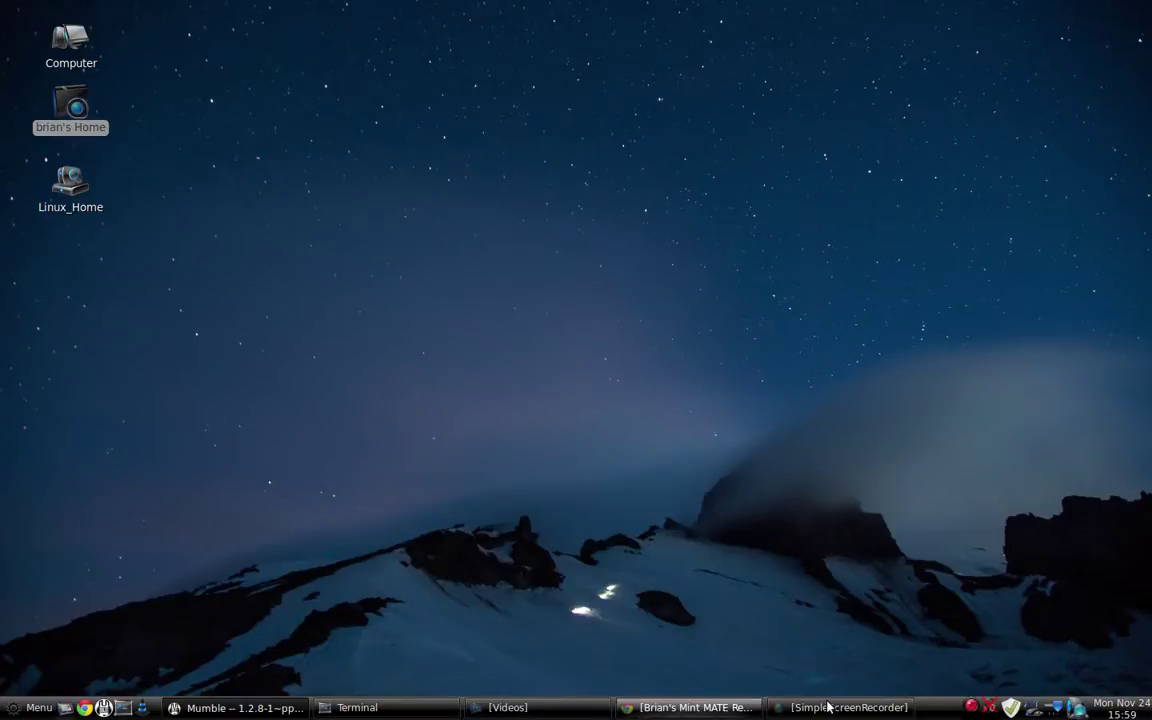
{"action": "left_click", "coordinate": [563, 708]}
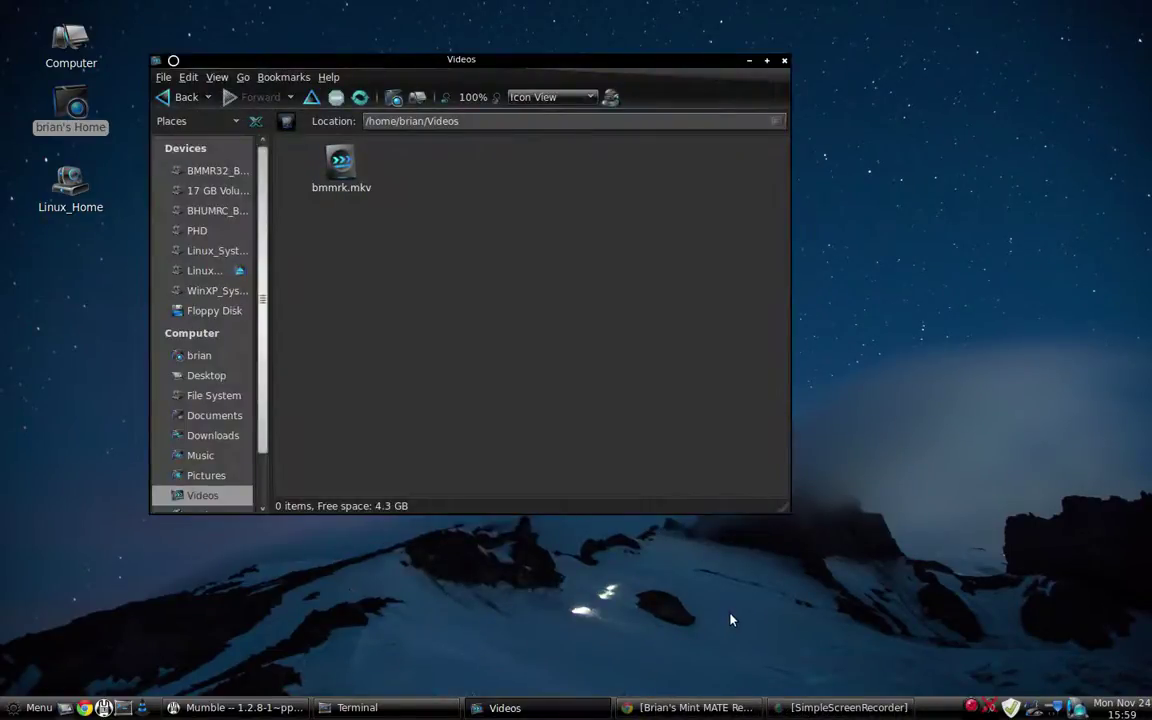
{"action": "key", "text": "alt+Tab"}
{"action": "key", "text": "alt+Tab"}
{"action": "key", "text": "alt+Tab"}
{"action": "key", "text": "alt+Tab"}
{"action": "key", "text": "alt+Tab"}
{"action": "key", "text": "alt+Tab"}
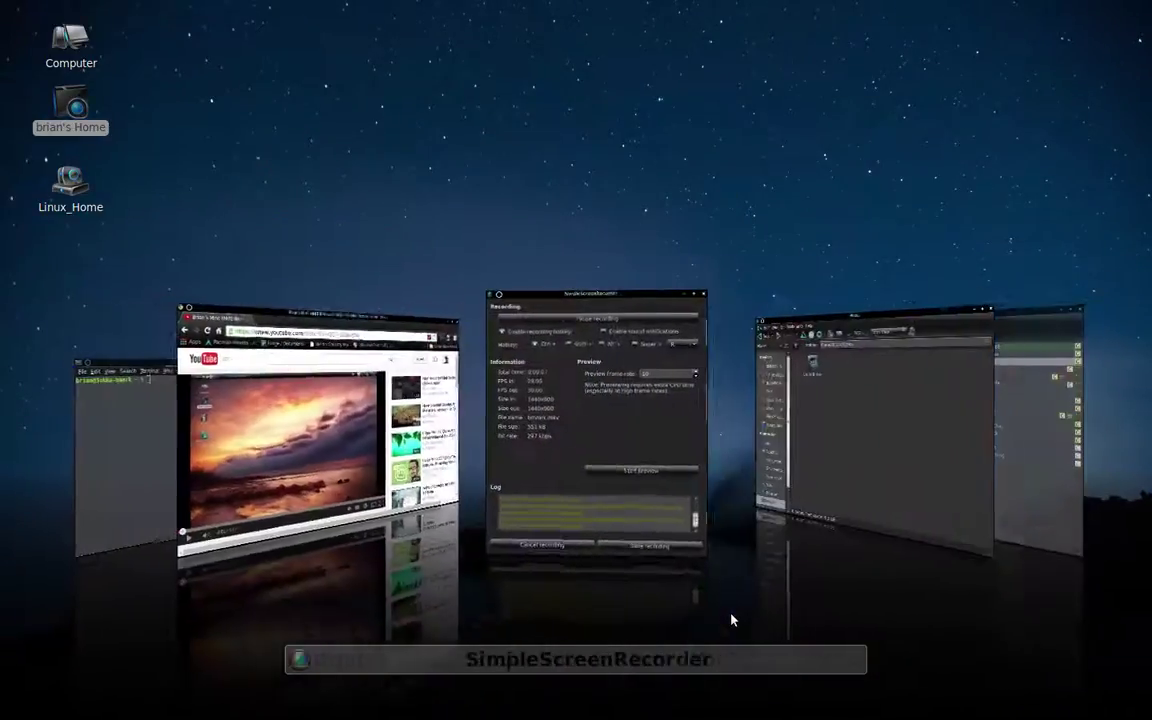
{"action": "key", "text": "alt+Tab"}
{"action": "key", "text": "alt+Tab"}
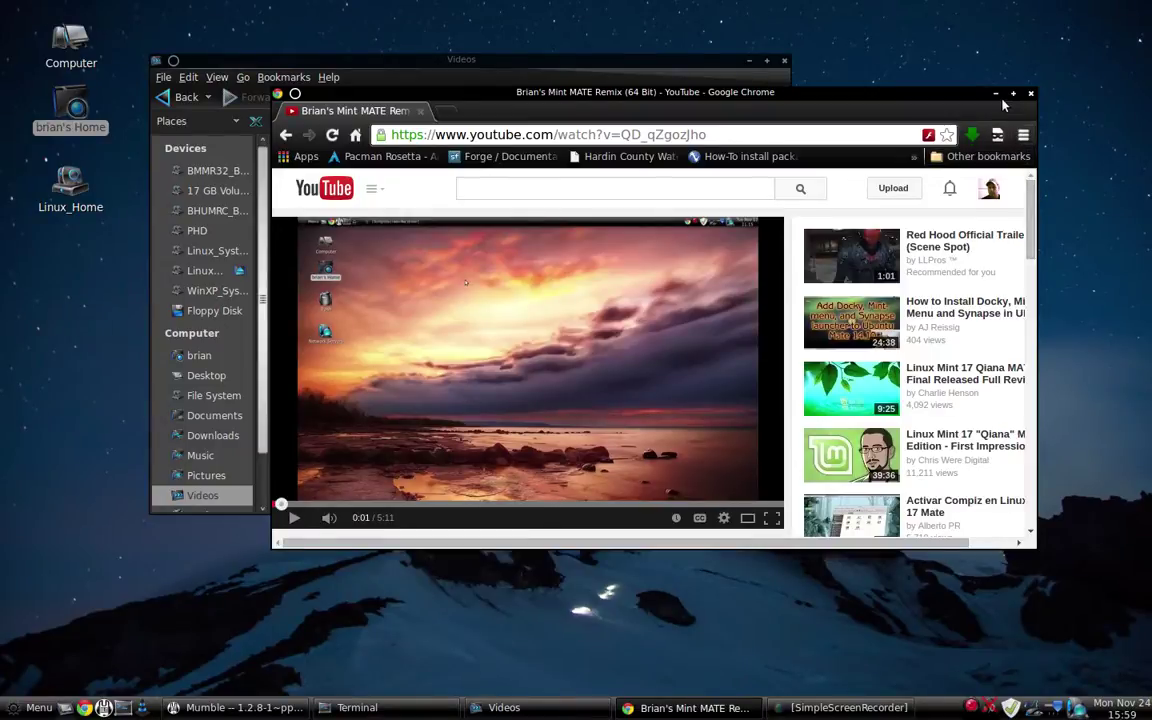
Minimize the Videos folder, launch Control Center from System, and scroll to its Other group
{"action": "left_click", "coordinate": [748, 62]}
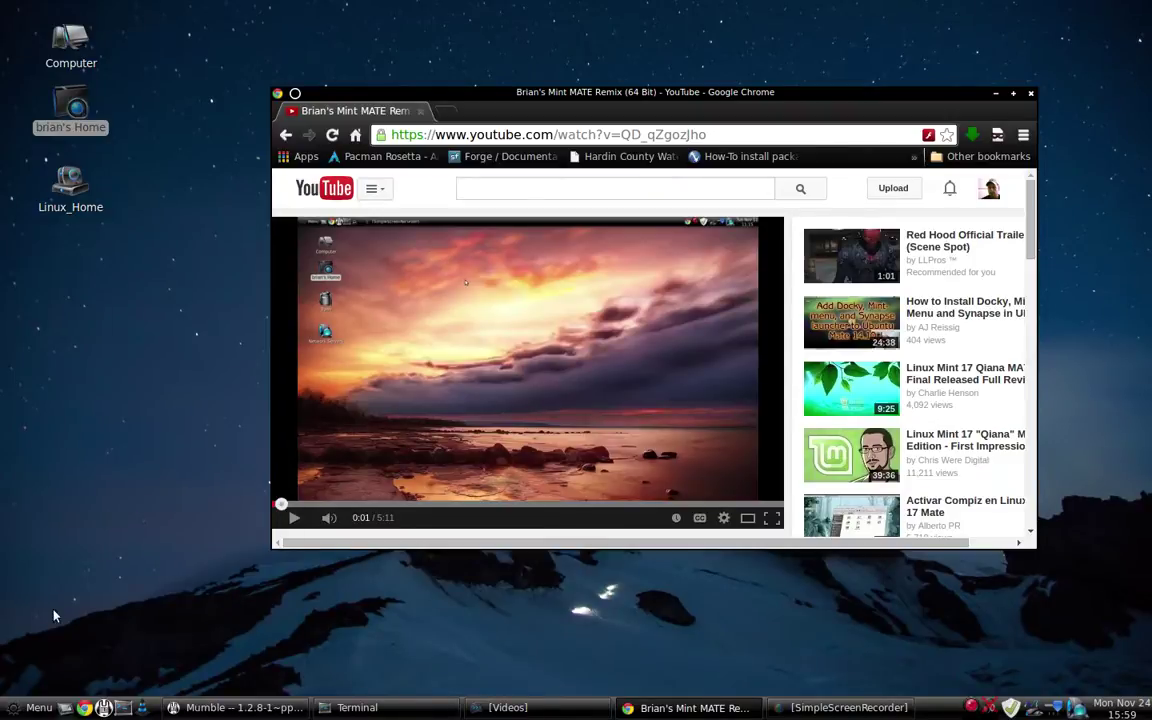
{"action": "left_click", "coordinate": [35, 709]}
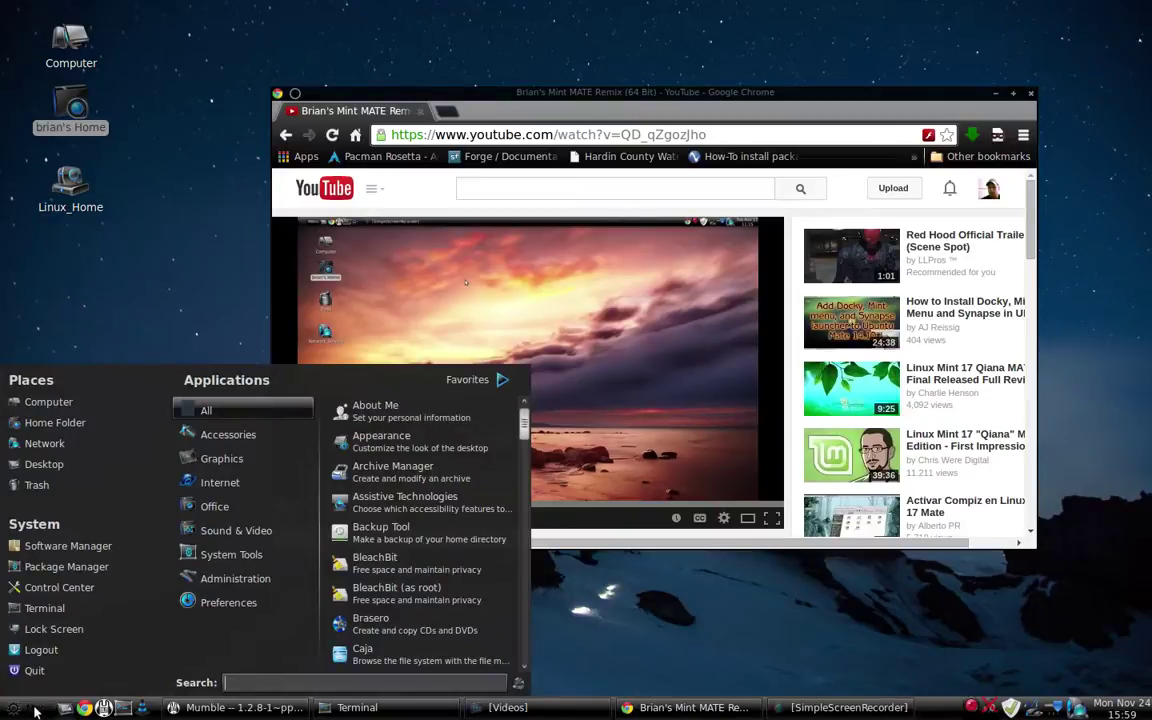
{"action": "left_click", "coordinate": [48, 590]}
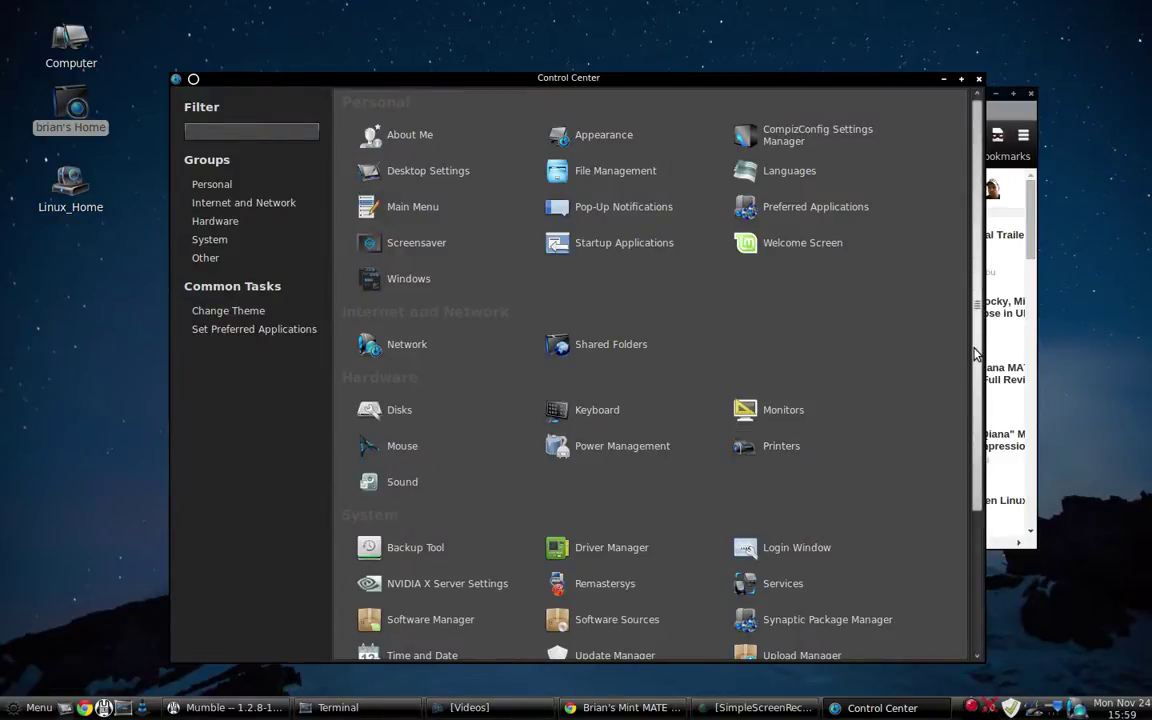
{"action": "left_click_drag", "start_coordinate": [976, 352], "coordinate": [976, 488]}
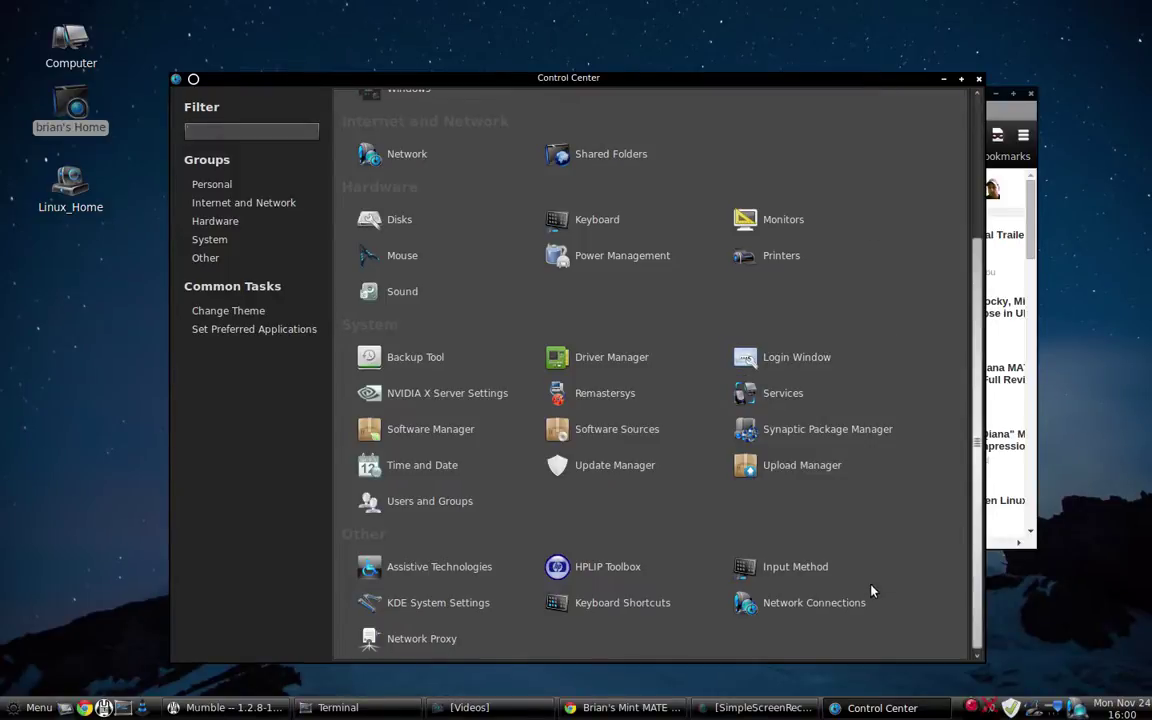
Launch KDE System Settings and browse the window decoration styles under Workspace Appearance
{"action": "left_click", "coordinate": [487, 603]}
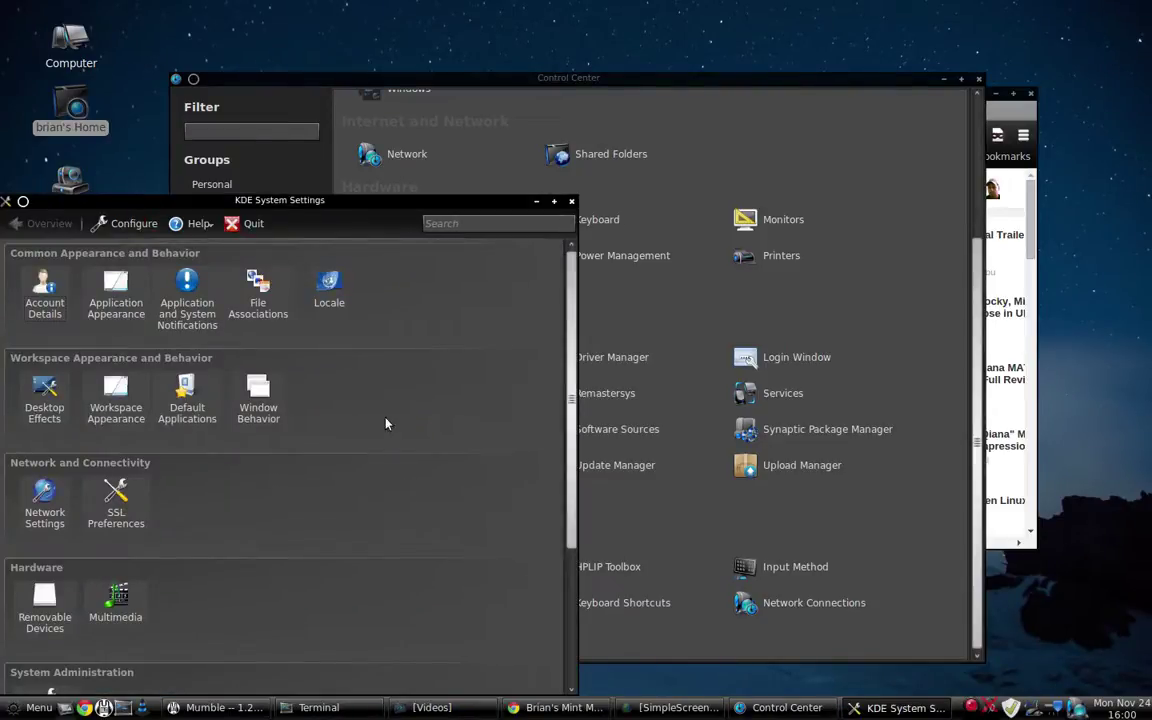
{"action": "left_click", "coordinate": [118, 400]}
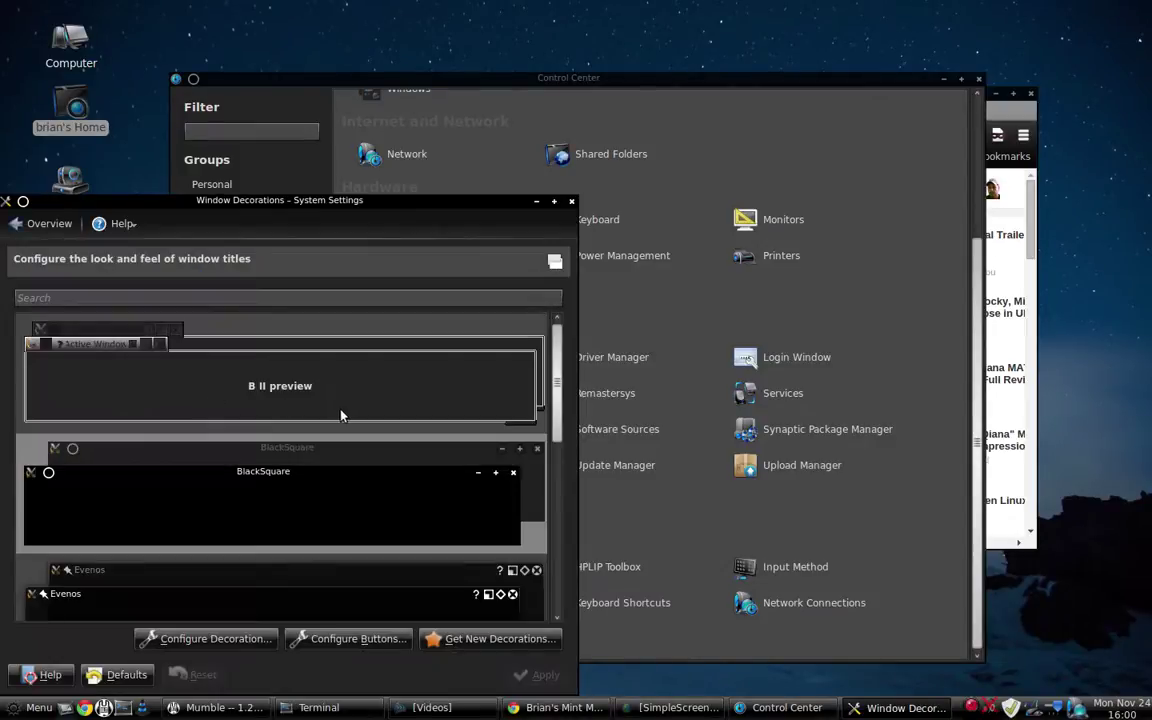
{"action": "scroll", "coordinate": [342, 414], "scroll_direction": "down", "scroll_amount": 3}
{"action": "scroll", "coordinate": [342, 414], "scroll_direction": "down", "scroll_amount": 2}
{"action": "scroll", "coordinate": [342, 414], "scroll_direction": "down", "scroll_amount": 1}
{"action": "scroll", "coordinate": [342, 414], "scroll_direction": "down", "scroll_amount": 3}
{"action": "scroll", "coordinate": [342, 414], "scroll_direction": "up", "scroll_amount": 1}
{"action": "scroll", "coordinate": [342, 414], "scroll_direction": "up", "scroll_amount": 3}
{"action": "scroll", "coordinate": [342, 414], "scroll_direction": "up", "scroll_amount": 2}
Return to the System Settings overview and look over the setting categories
{"action": "left_click", "coordinate": [48, 224]}
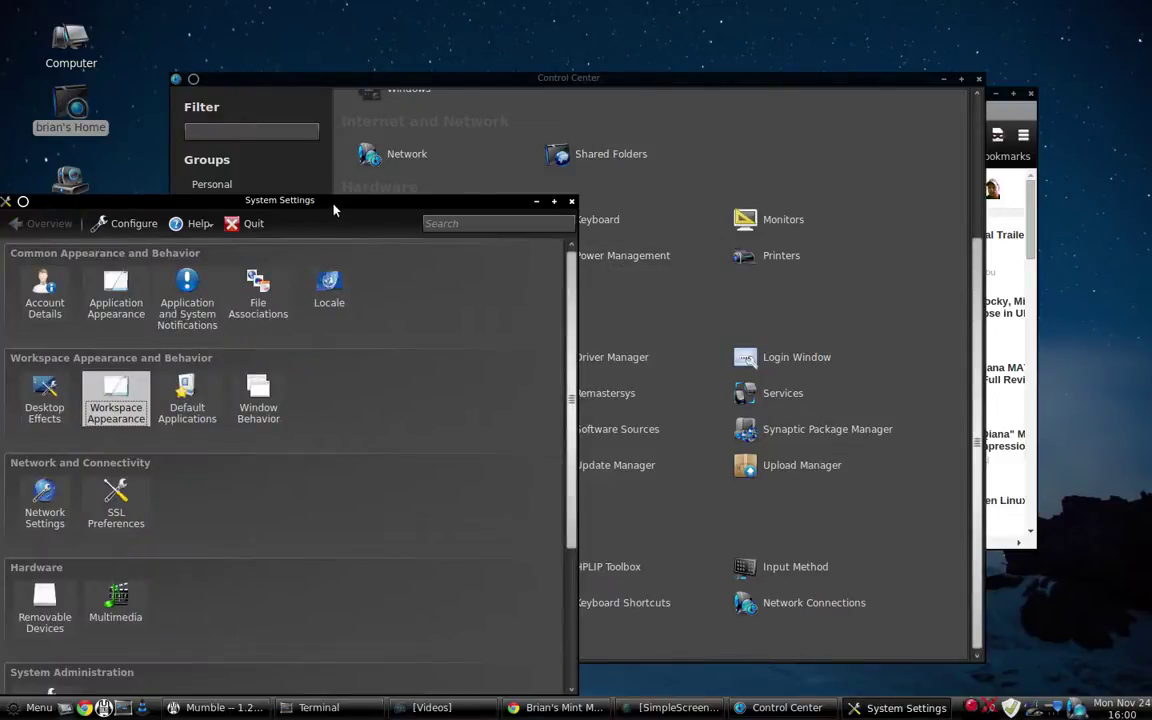
{"action": "left_click_drag", "start_coordinate": [335, 210], "coordinate": [575, 108]}
{"action": "scroll", "coordinate": [529, 413], "scroll_direction": "down", "scroll_amount": 1}
{"action": "scroll", "coordinate": [529, 413], "scroll_direction": "down", "scroll_amount": 1}
{"action": "scroll", "coordinate": [529, 413], "scroll_direction": "up", "scroll_amount": 1}
{"action": "scroll", "coordinate": [529, 413], "scroll_direction": "up", "scroll_amount": 1}
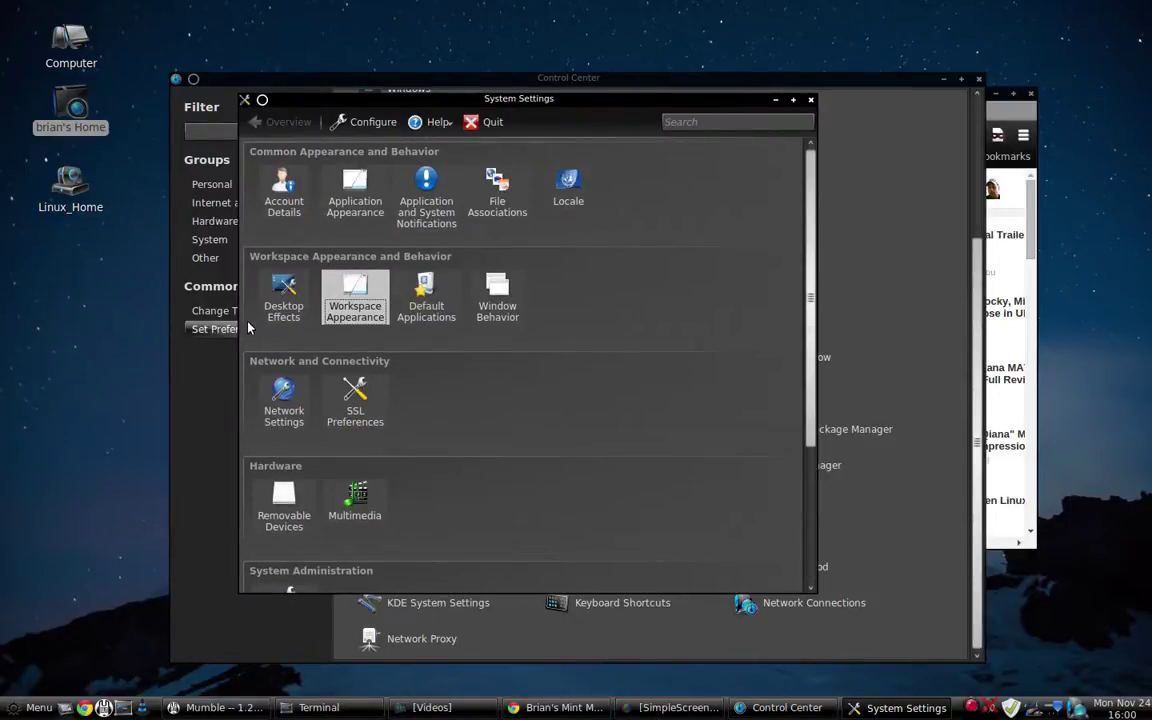
View the Desktop Effects page and its All Effects list, then scroll the overview grid
{"action": "left_click", "coordinate": [281, 292]}
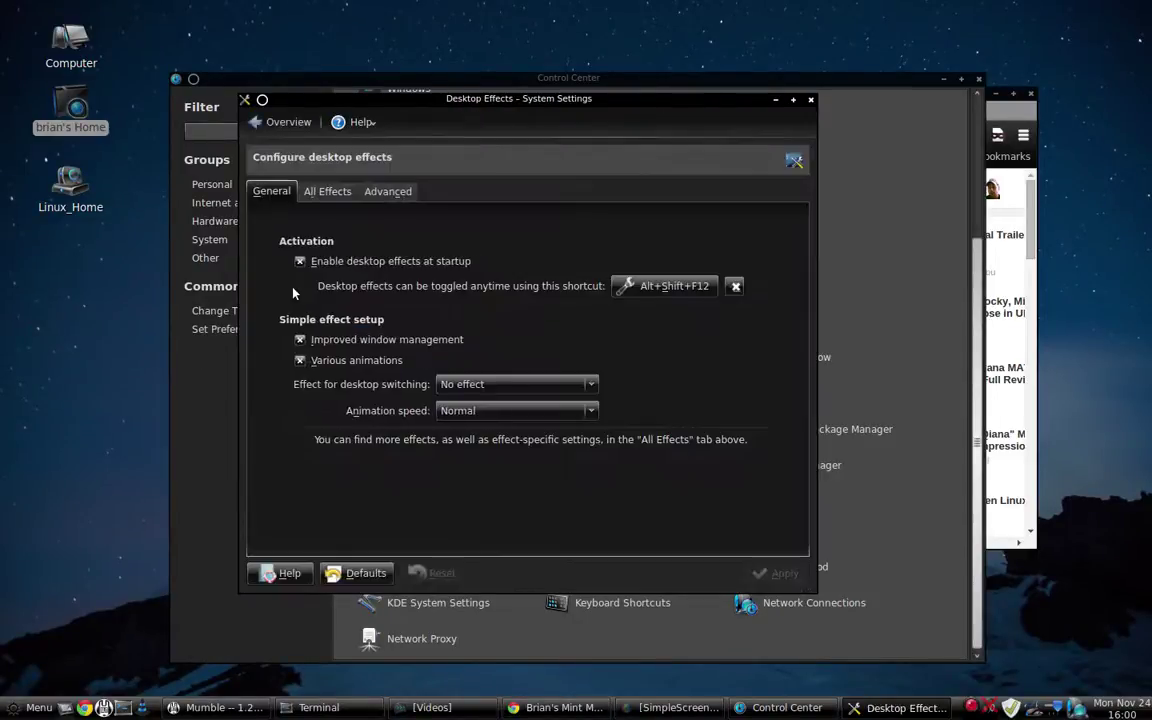
{"action": "left_click", "coordinate": [338, 193]}
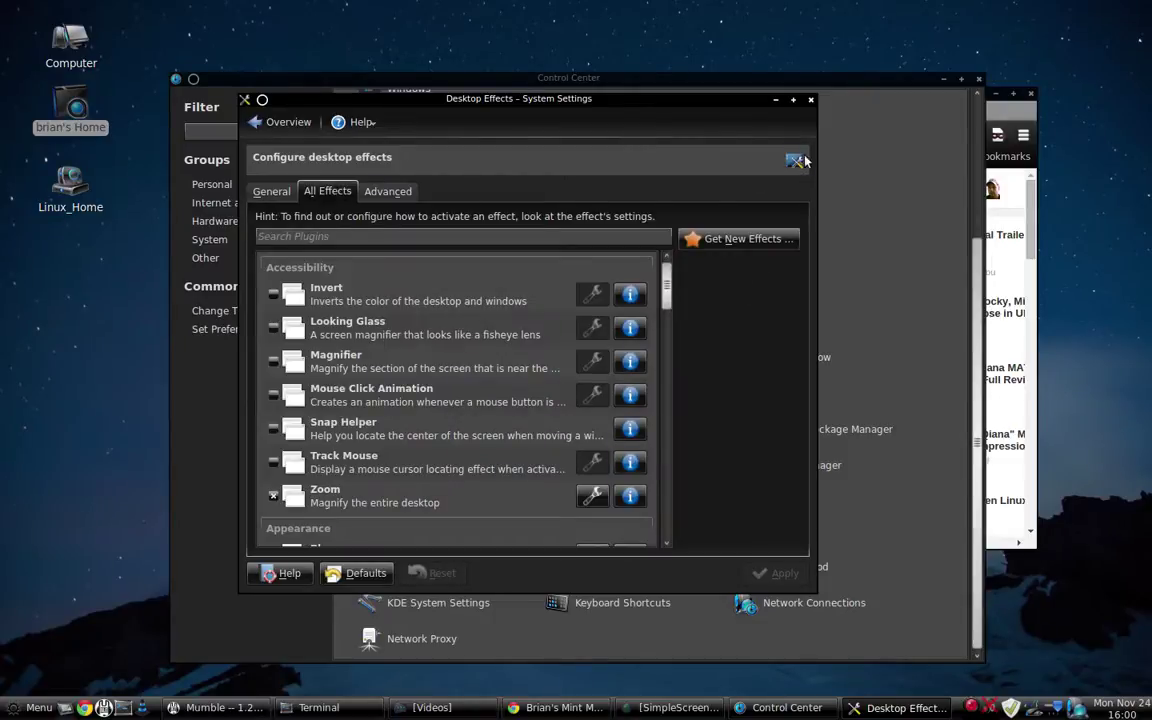
{"action": "left_click", "coordinate": [252, 121]}
{"action": "scroll", "coordinate": [404, 445], "scroll_direction": "down", "scroll_amount": 2}
{"action": "scroll", "coordinate": [403, 446], "scroll_direction": "down", "scroll_amount": 1}
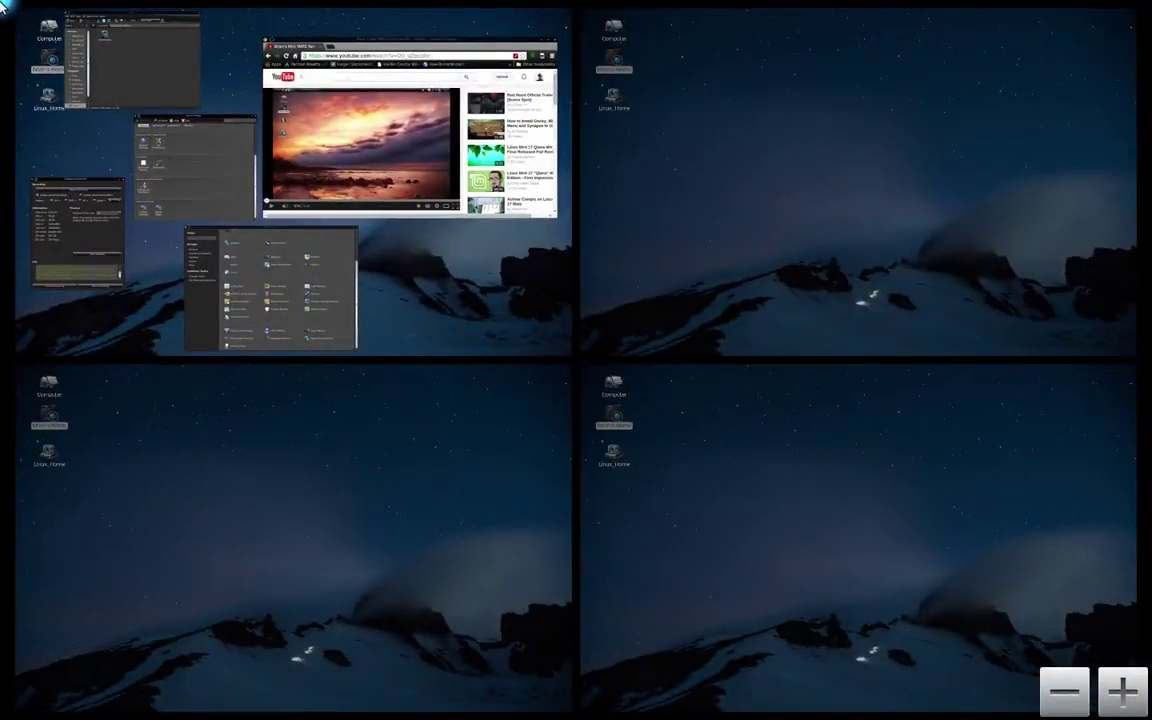
{"action": "left_click", "coordinate": [3, 5]}
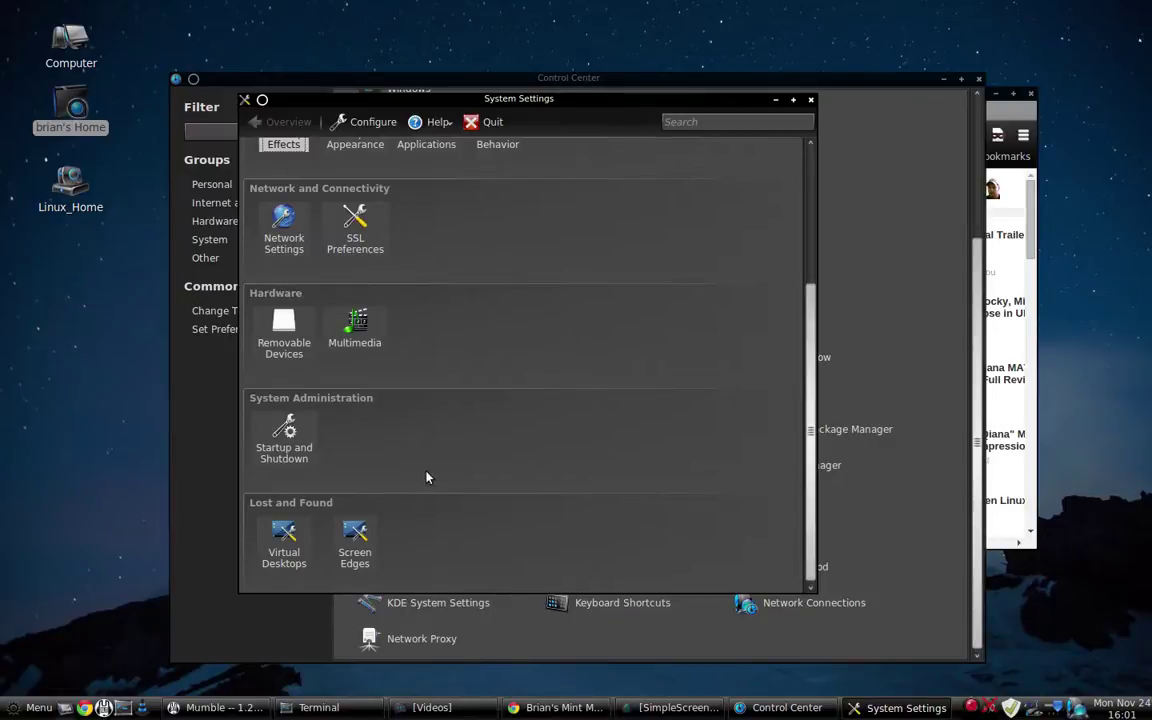
{"action": "scroll", "coordinate": [661, 442], "scroll_direction": "up", "scroll_amount": 2}
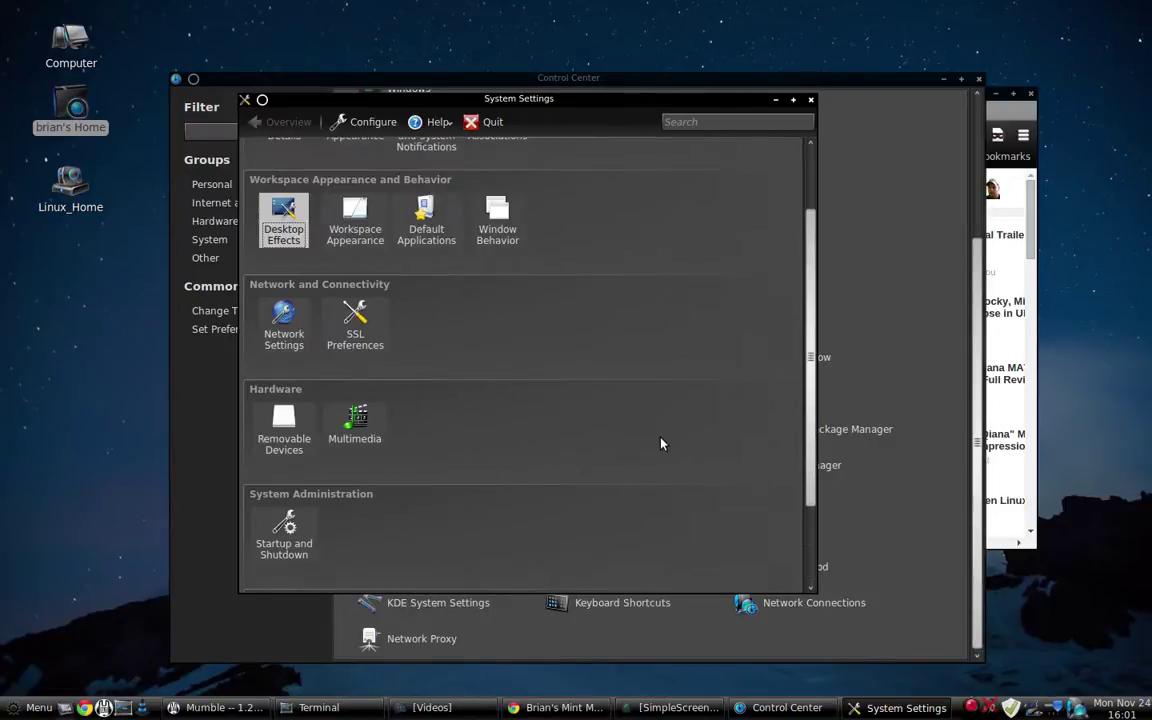
{"action": "scroll", "coordinate": [661, 442], "scroll_direction": "up", "scroll_amount": 2}
{"action": "scroll", "coordinate": [661, 443], "scroll_direction": "down", "scroll_amount": 2}
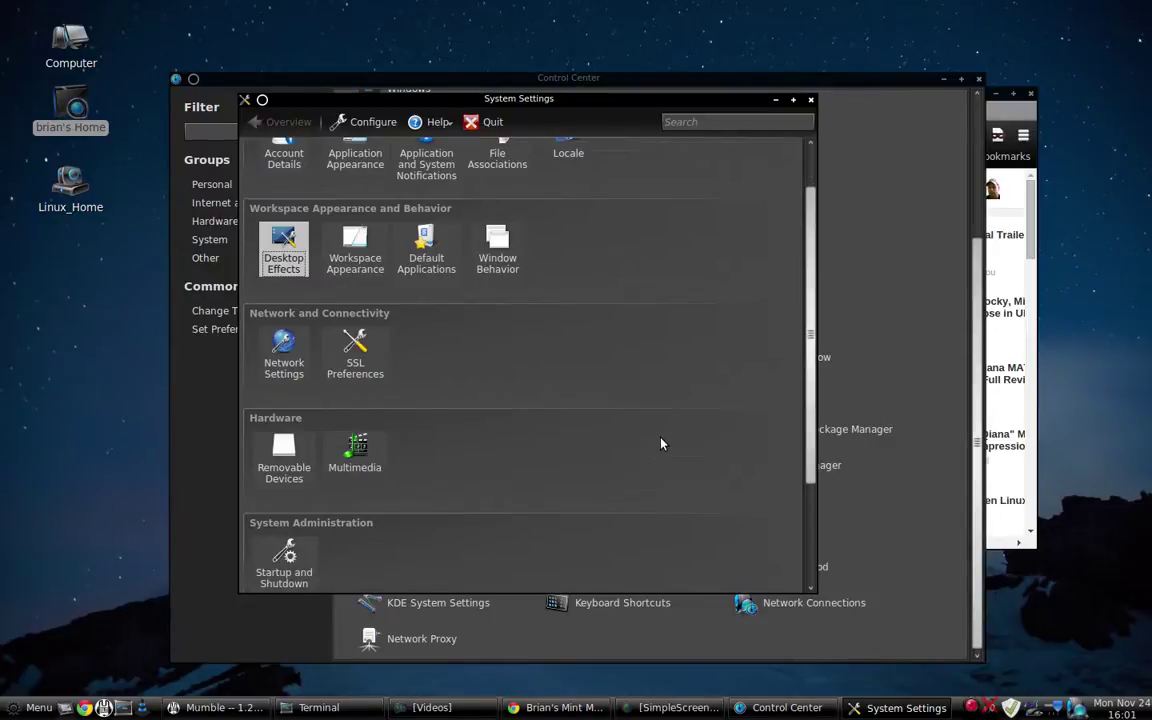
{"action": "scroll", "coordinate": [661, 443], "scroll_direction": "down", "scroll_amount": 2}
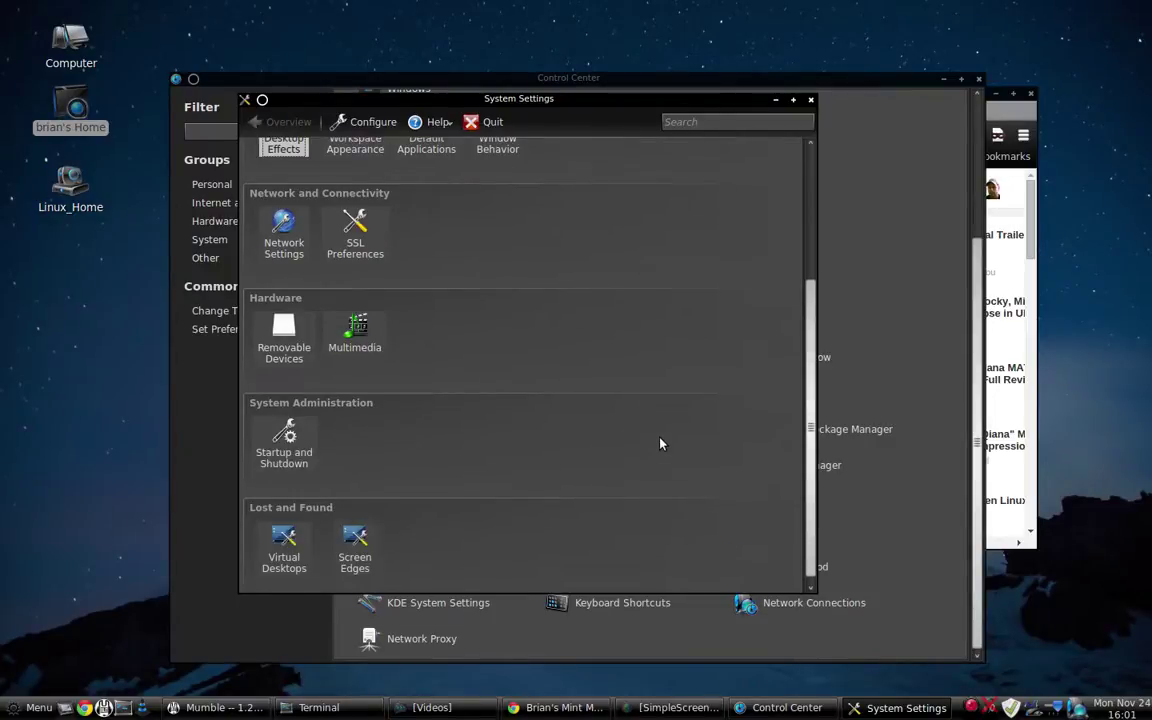
{"action": "scroll", "coordinate": [661, 443], "scroll_direction": "up", "scroll_amount": 2}
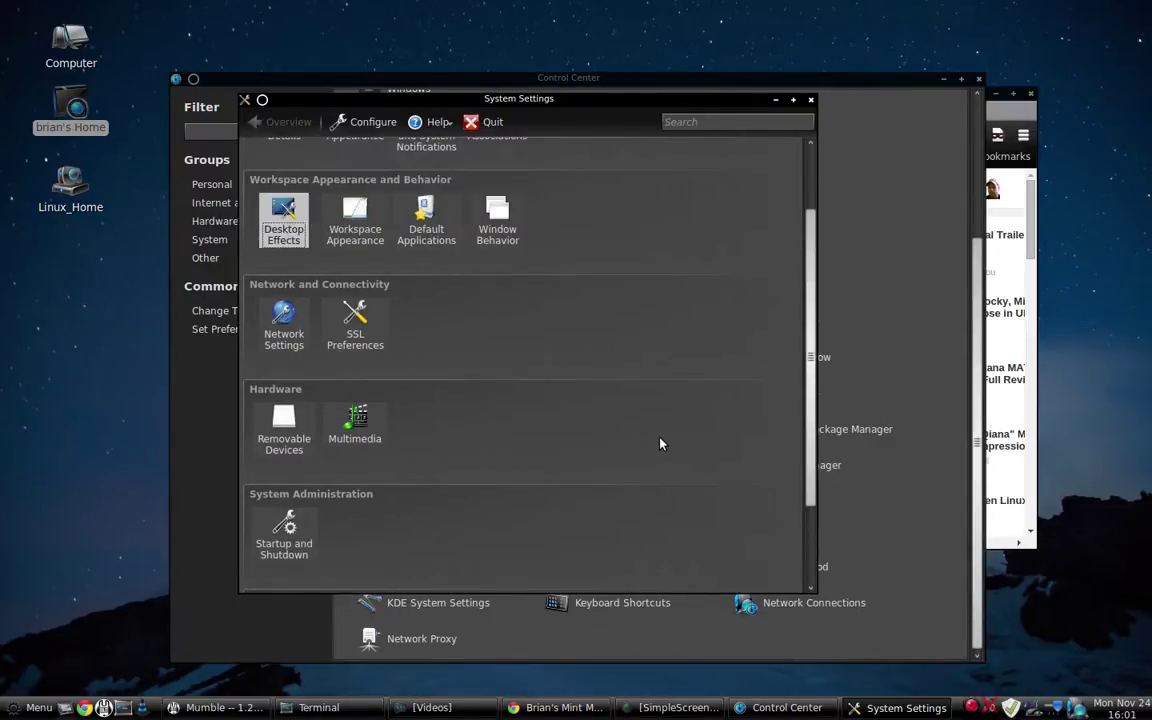
{"action": "scroll", "coordinate": [661, 443], "scroll_direction": "up", "scroll_amount": 1}
{"action": "scroll", "coordinate": [661, 443], "scroll_direction": "up", "scroll_amount": 1}
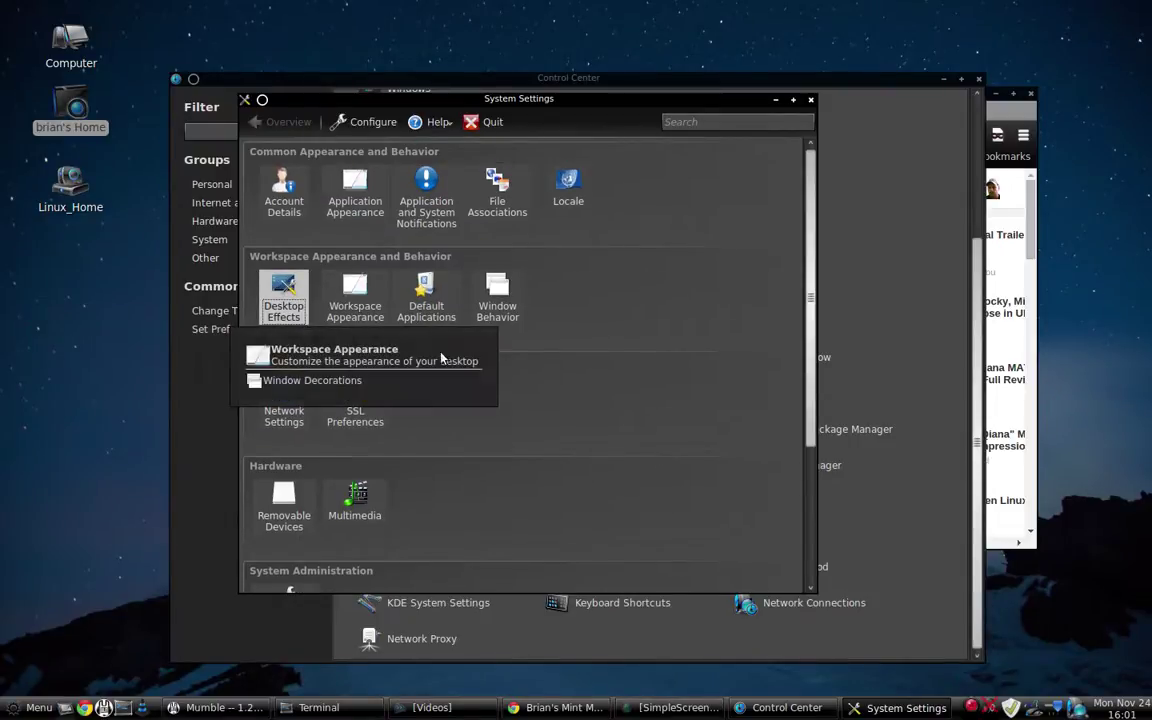
{"action": "scroll", "coordinate": [506, 416], "scroll_direction": "down", "scroll_amount": 1}
{"action": "scroll", "coordinate": [506, 416], "scroll_direction": "down", "scroll_amount": 2}
{"action": "scroll", "coordinate": [506, 416], "scroll_direction": "down", "scroll_amount": 1}
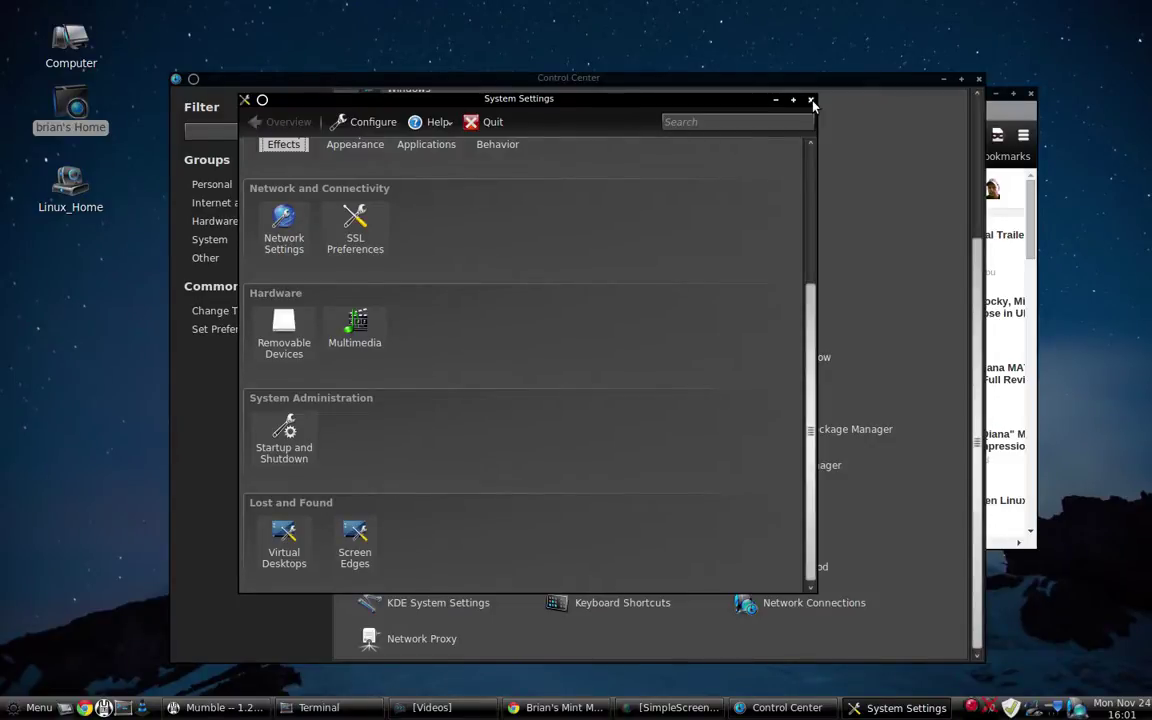
Close KDE System Settings and then MATE Control Center
{"action": "left_click", "coordinate": [811, 100]}
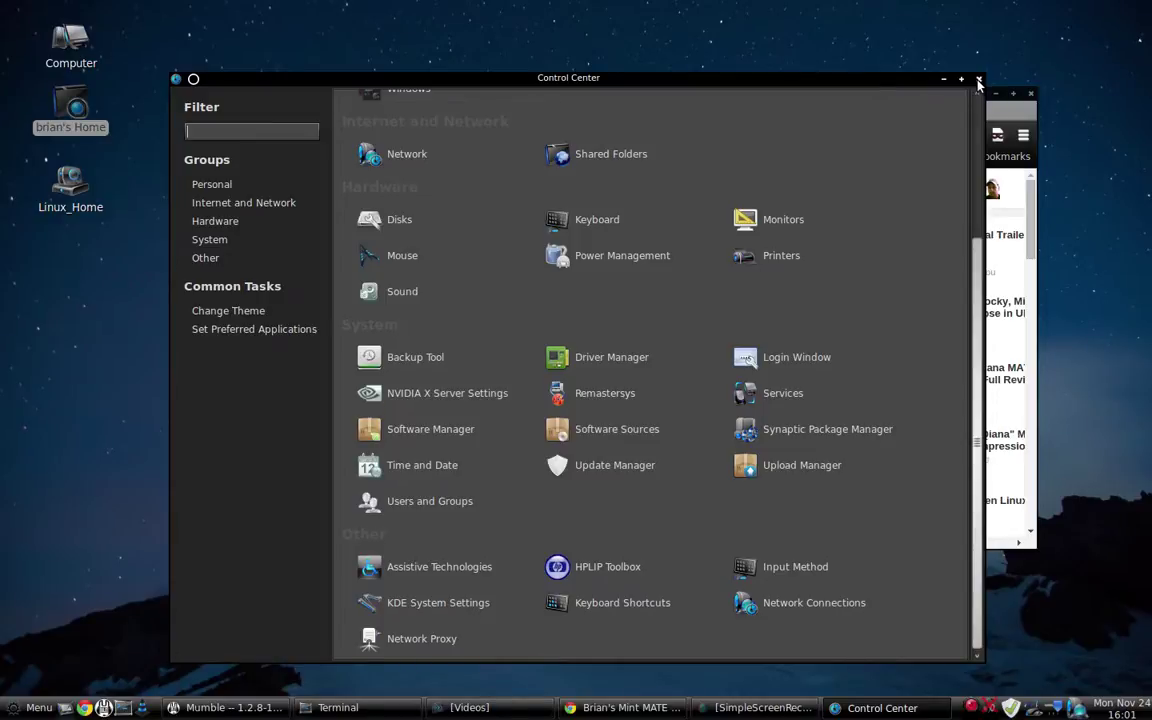
{"action": "left_click", "coordinate": [979, 80]}
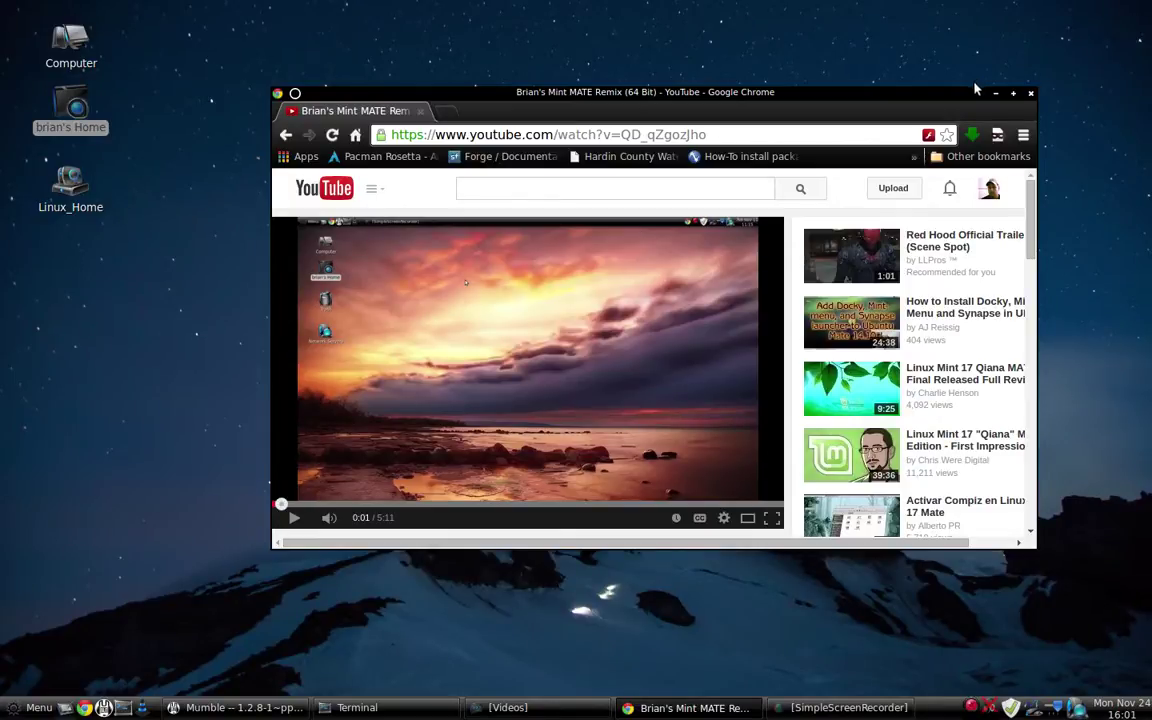
Nudge the Chrome window left and bring up the SimpleScreenRecorder tray menu
{"action": "left_click_drag", "start_coordinate": [935, 95], "coordinate": [900, 95]}
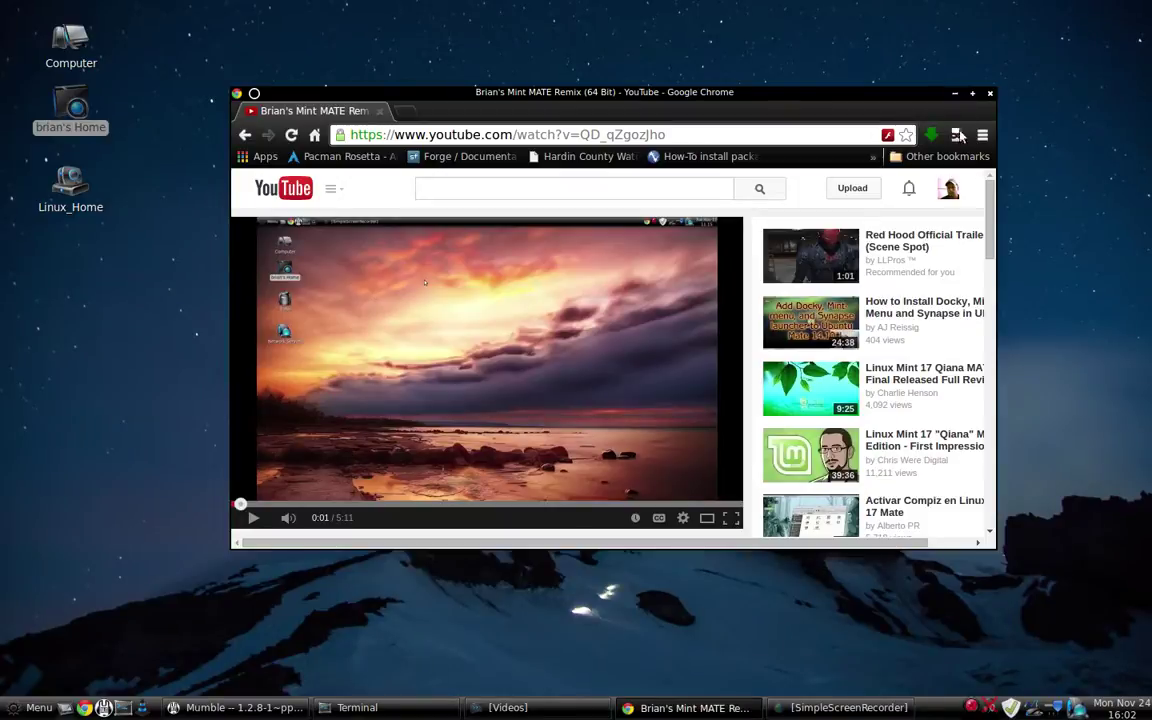
{"action": "right_click", "coordinate": [972, 700]}
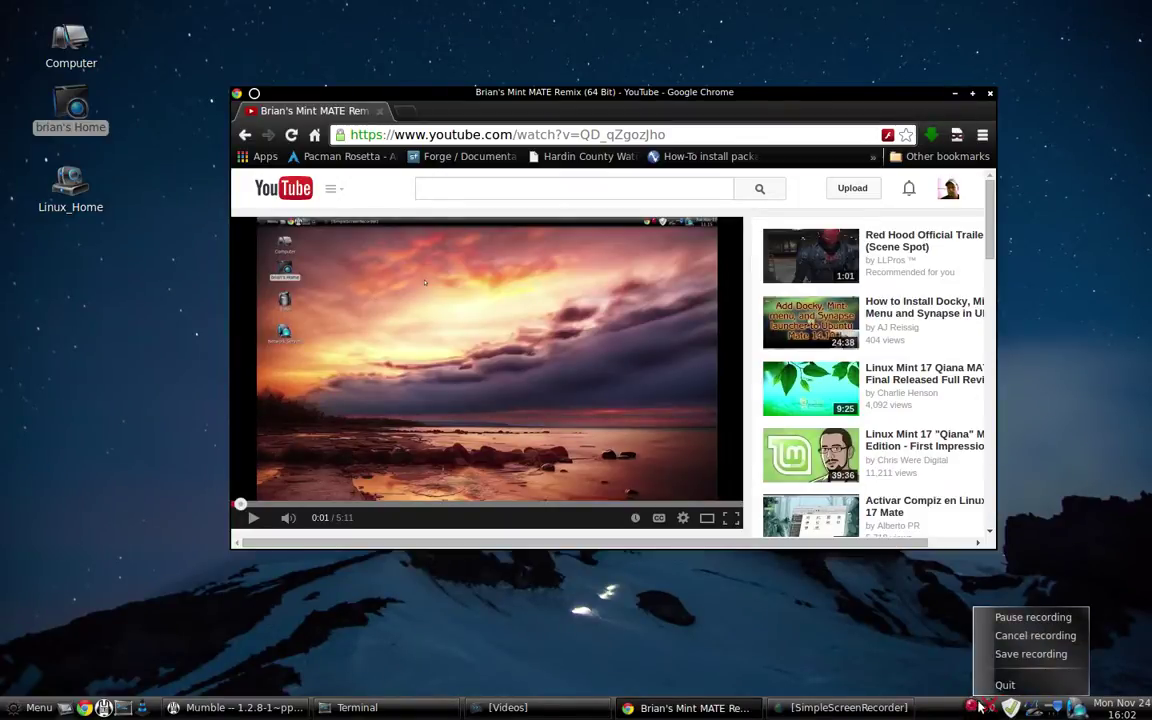